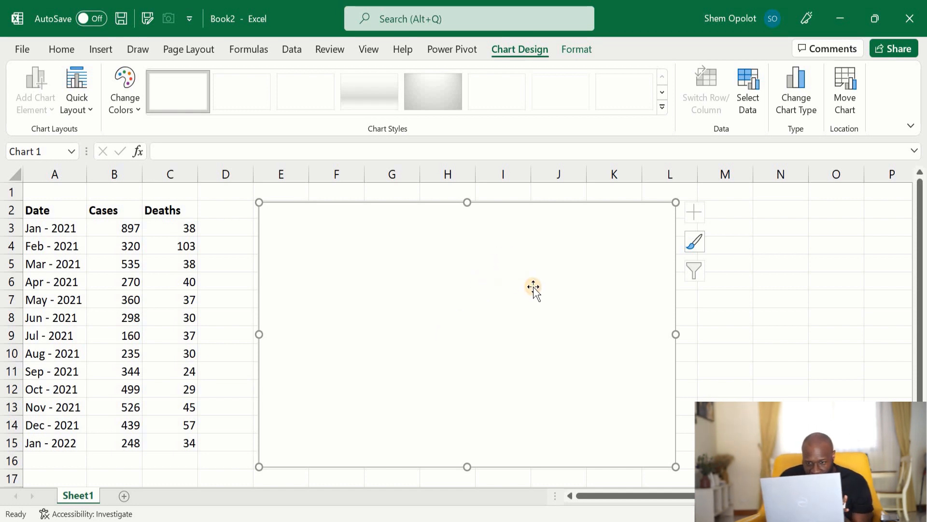
# Add a data series to the empty chart, naming it from cell B2 and taking values from B3:B15.
pyautogui.click(746, 89)
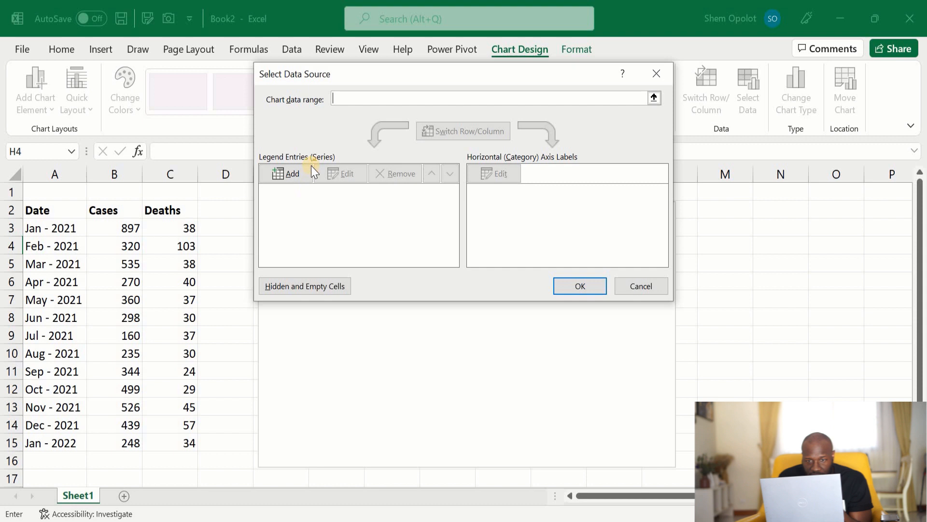
pyautogui.click(357, 95)
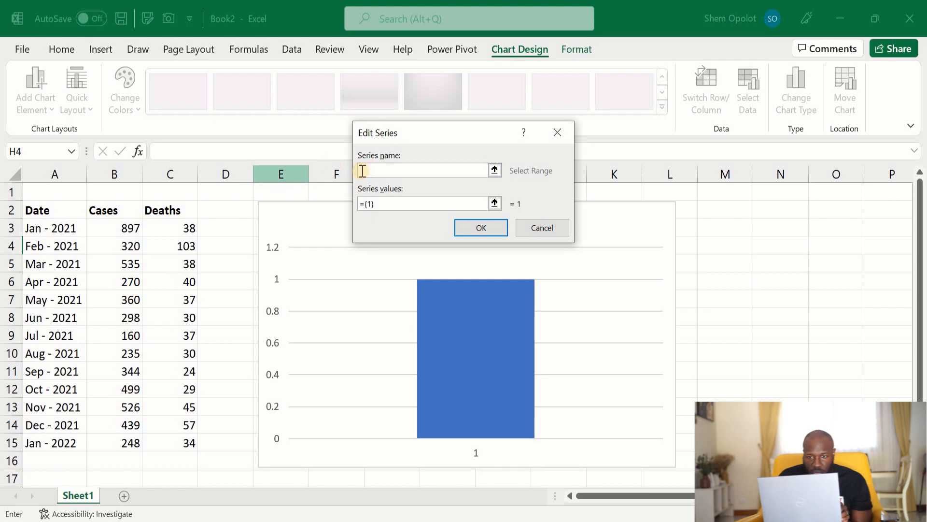
pyautogui.write('ase')
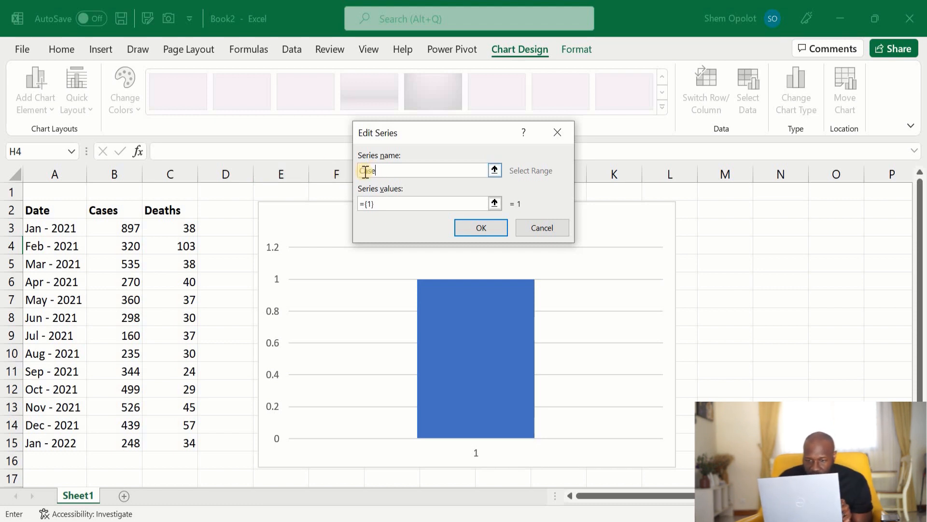
pyautogui.click(129, 210)
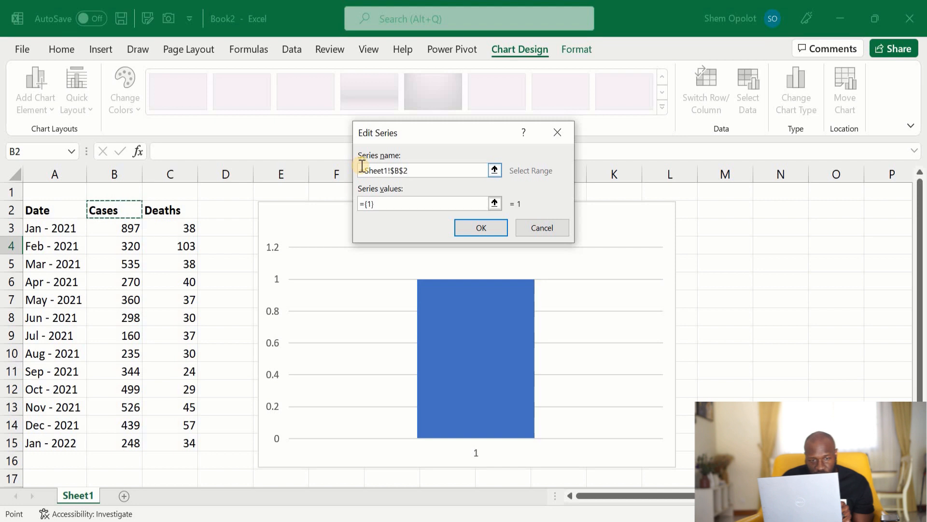
pyautogui.click(395, 202)
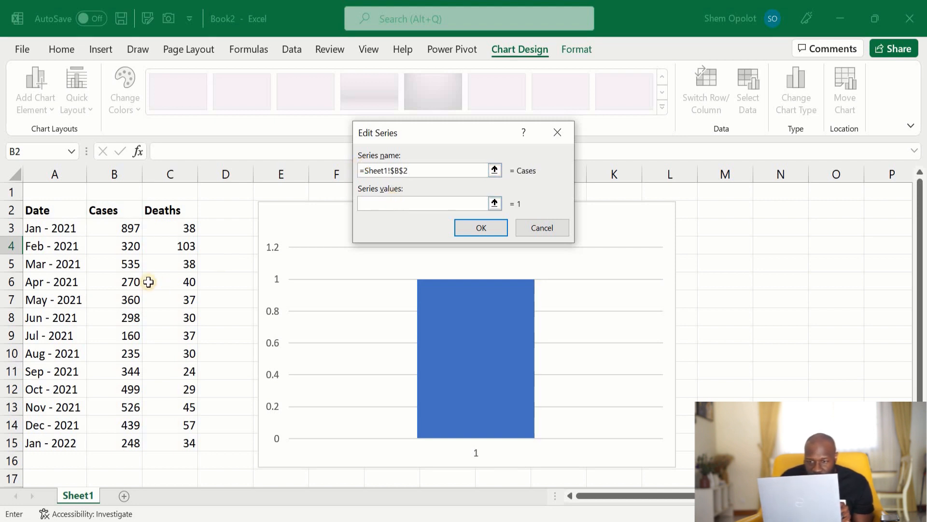
pyautogui.moveTo(120, 234); pyautogui.dragTo(114, 363)
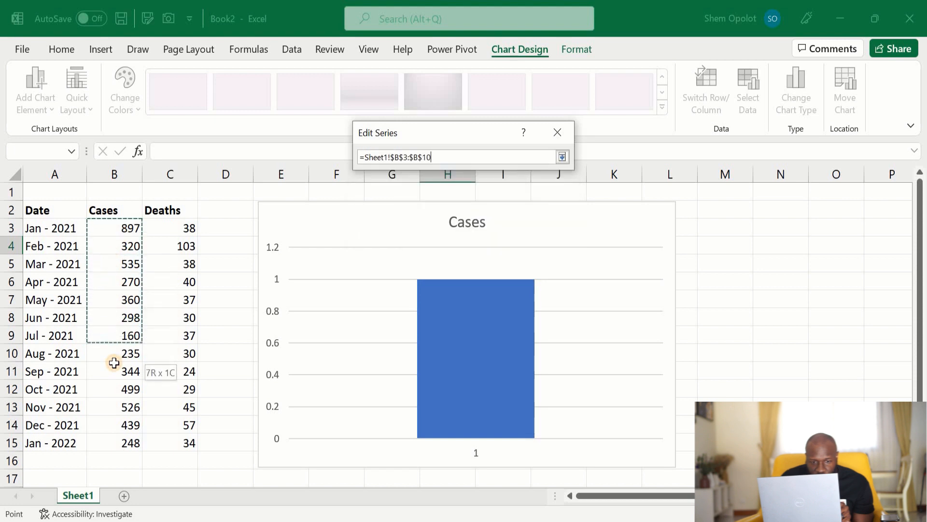
pyautogui.moveTo(113, 436); pyautogui.dragTo(113, 437)
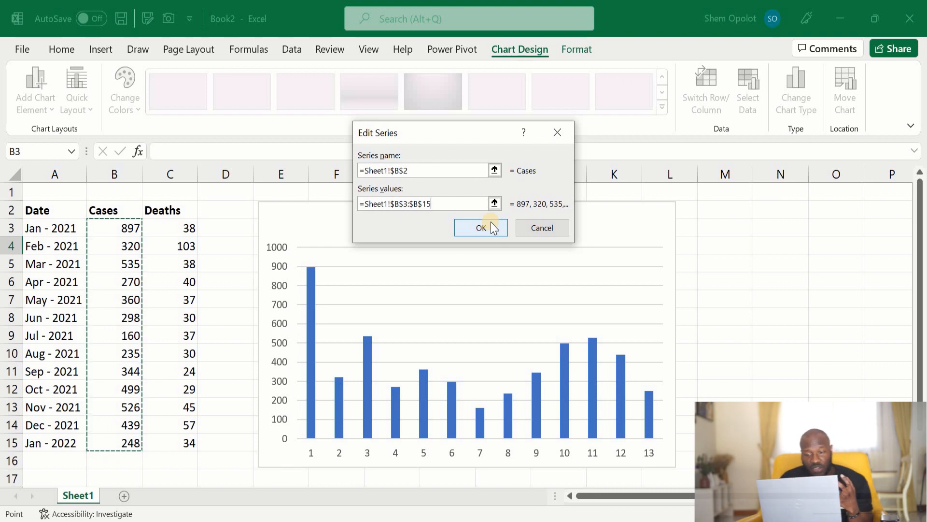
pyautogui.click(477, 227)
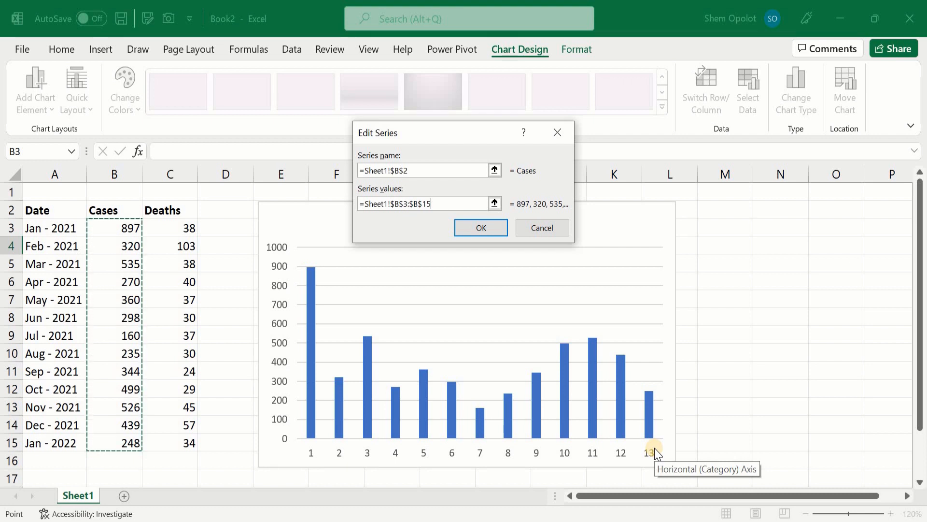
pyautogui.click(480, 228)
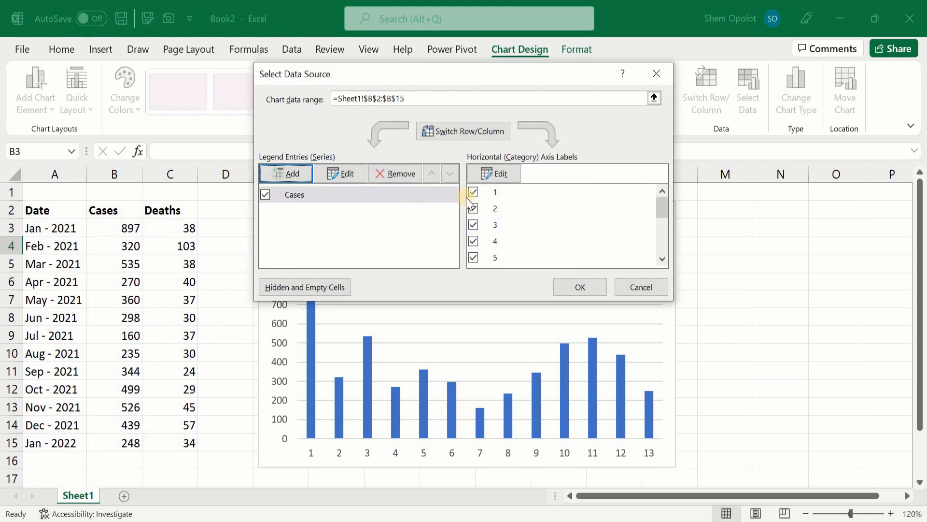
# Browse through the horizontal axis label entries listed in the data source dialog.
pyautogui.click(499, 195)
pyautogui.click(503, 209)
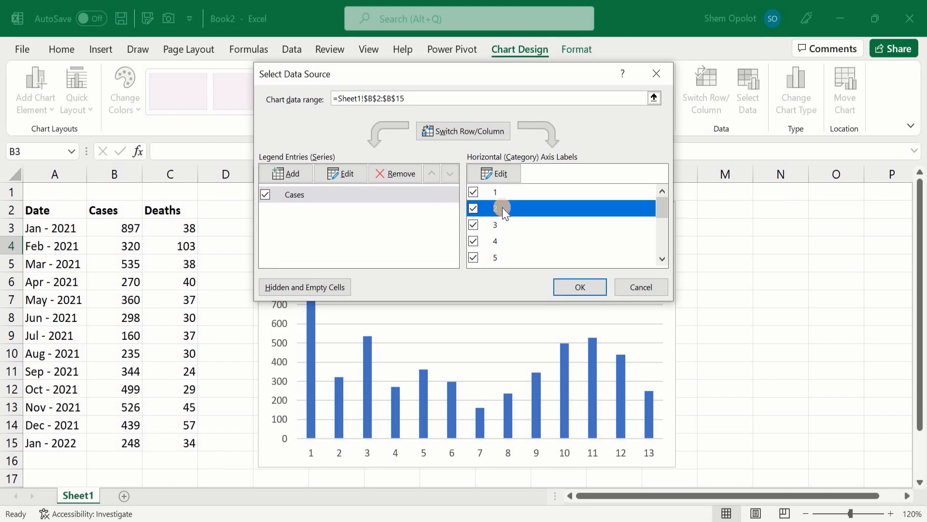
pyautogui.press('Down')
pyautogui.press('Down')
pyautogui.press('Down')
pyautogui.press('Down')
pyautogui.press('Down')
pyautogui.press('Down')
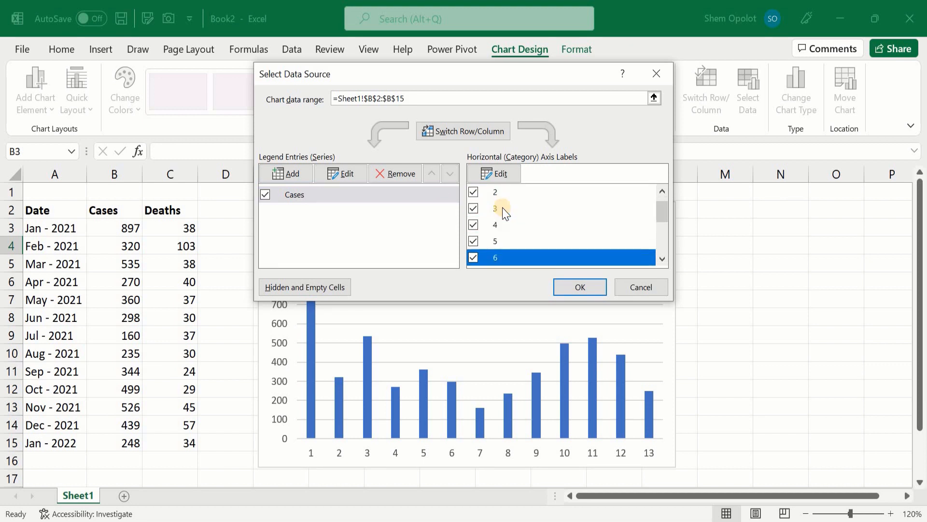
pyautogui.press('Up')
pyautogui.press('Up')
pyautogui.press('Up')
pyautogui.press('Up')
pyautogui.press('Up')
pyautogui.press('Up')
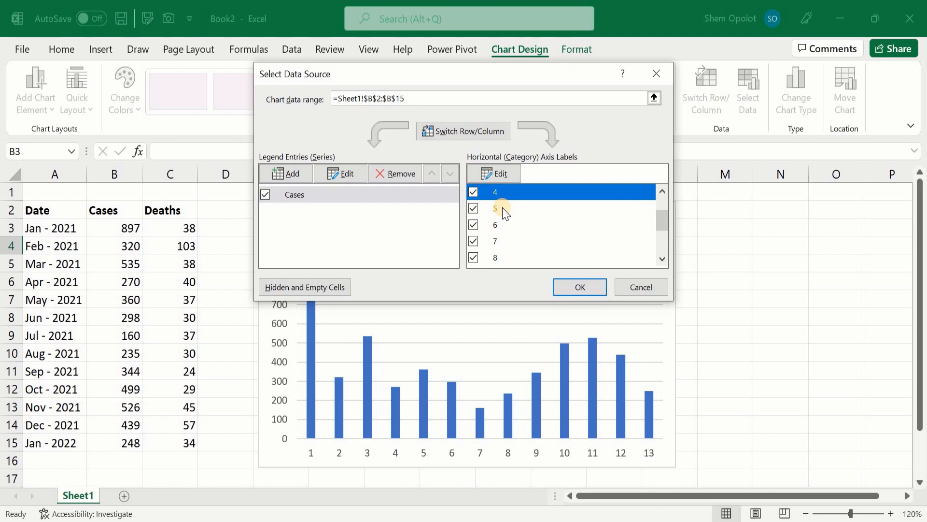
pyautogui.press('Up')
# Set the horizontal axis labels to the dates in A3:A15 and close the data source dialog.
pyautogui.click(503, 175)
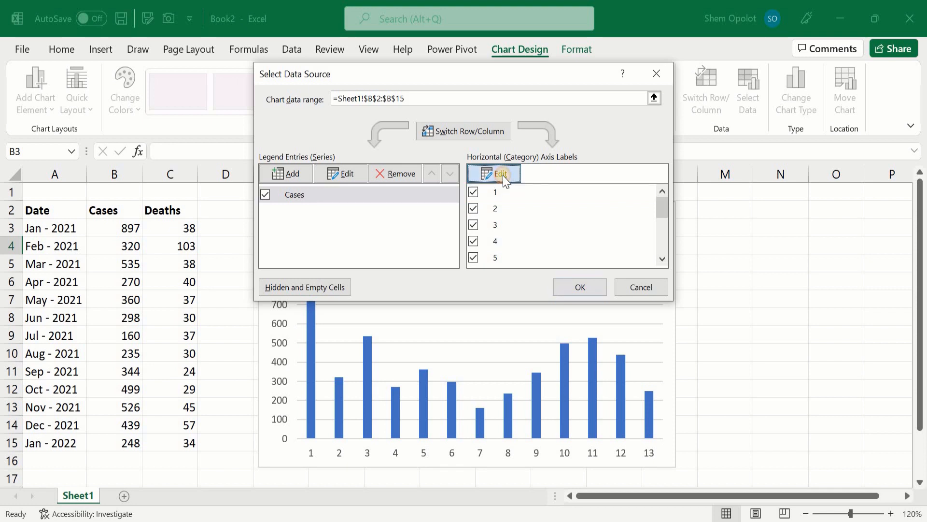
pyautogui.moveTo(57, 226); pyautogui.dragTo(51, 436)
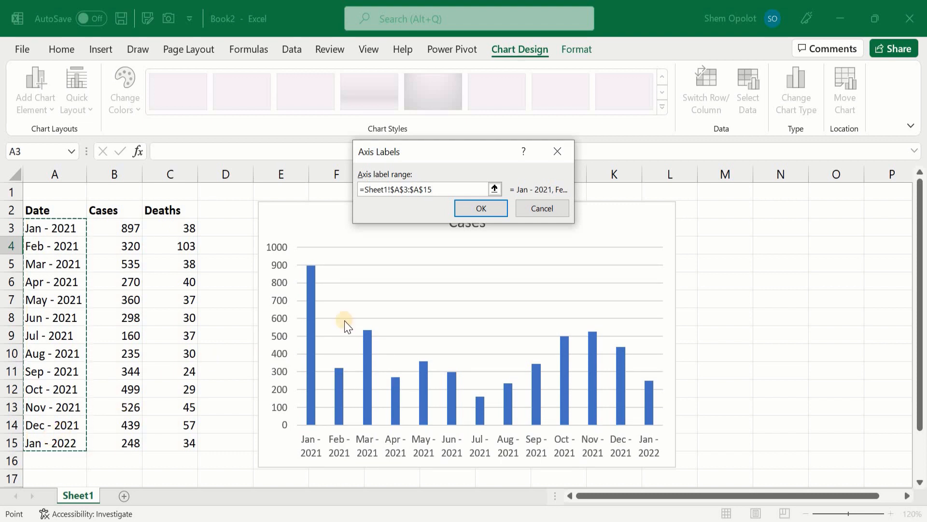
pyautogui.click(490, 208)
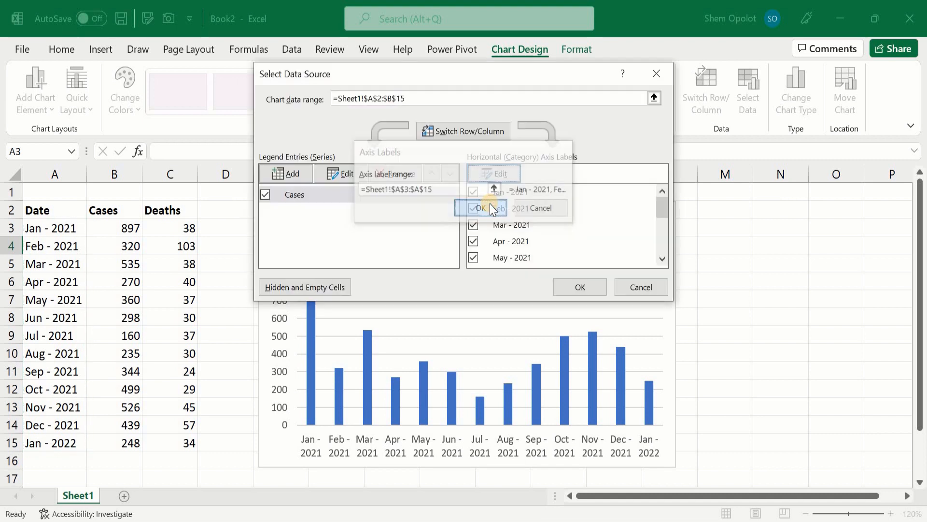
pyautogui.click(574, 289)
# Delete the chart from the worksheet.
pyautogui.moveTo(285, 215)
pyautogui.mouseDown()
pyautogui.moveTo(254, 215)
pyautogui.moveTo(273, 207)
pyautogui.mouseUp()
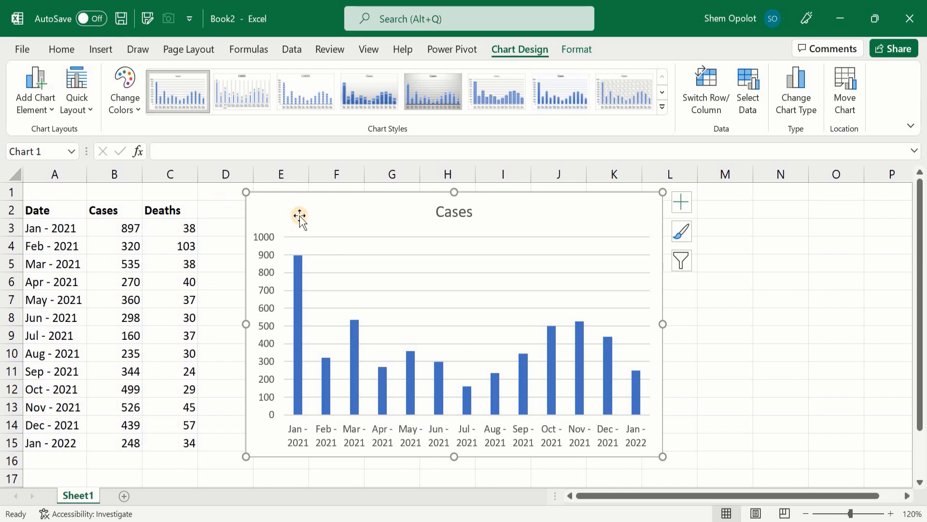
pyautogui.press('Delete')
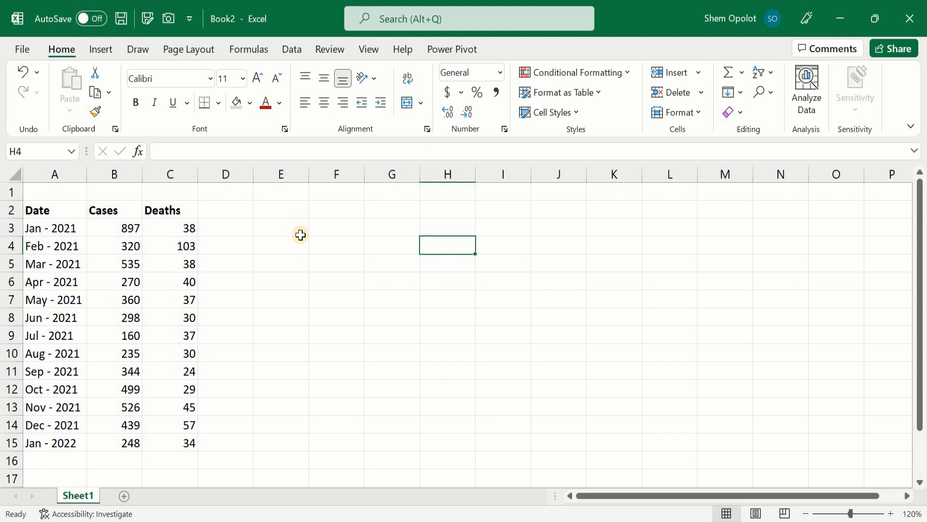
pyautogui.click(321, 263)
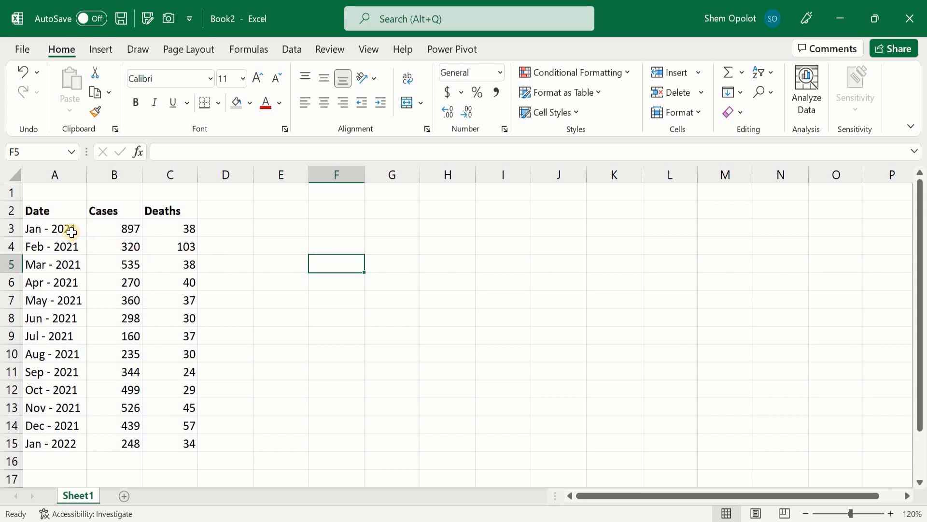
# Select the Date and Cases data in A2:B15 and insert a 2-D clustered column chart.
pyautogui.moveTo(66, 222); pyautogui.dragTo(90, 336)
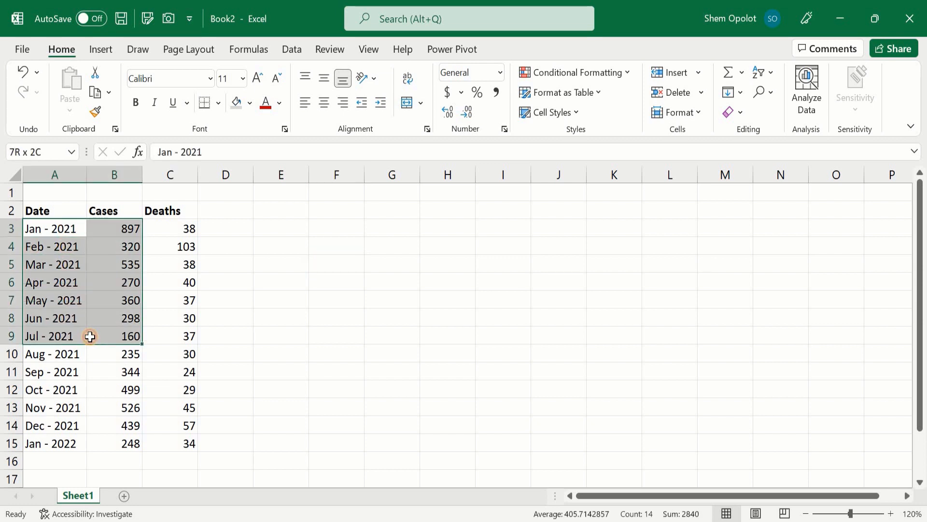
pyautogui.click(236, 338)
pyautogui.moveTo(42, 207); pyautogui.dragTo(107, 389)
pyautogui.moveTo(107, 435); pyautogui.dragTo(107, 443)
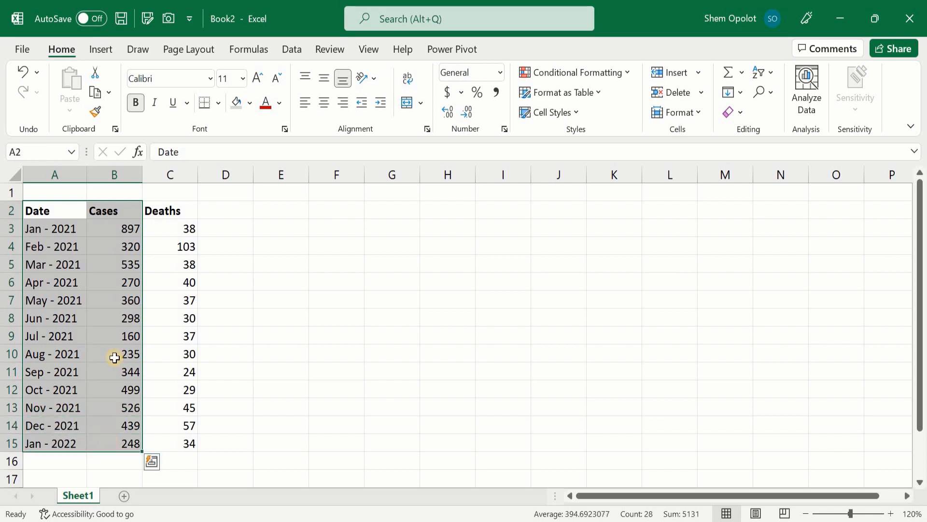
pyautogui.click(101, 49)
pyautogui.click(333, 72)
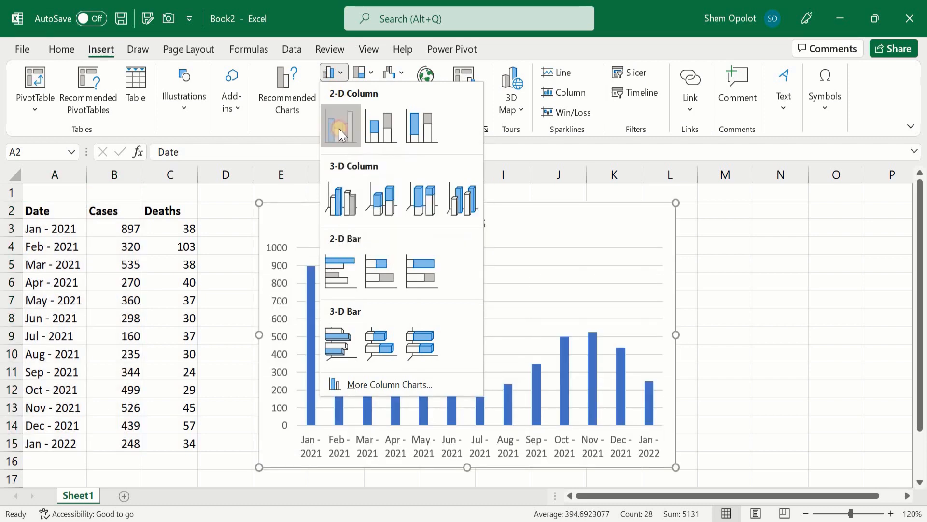
pyautogui.click(339, 129)
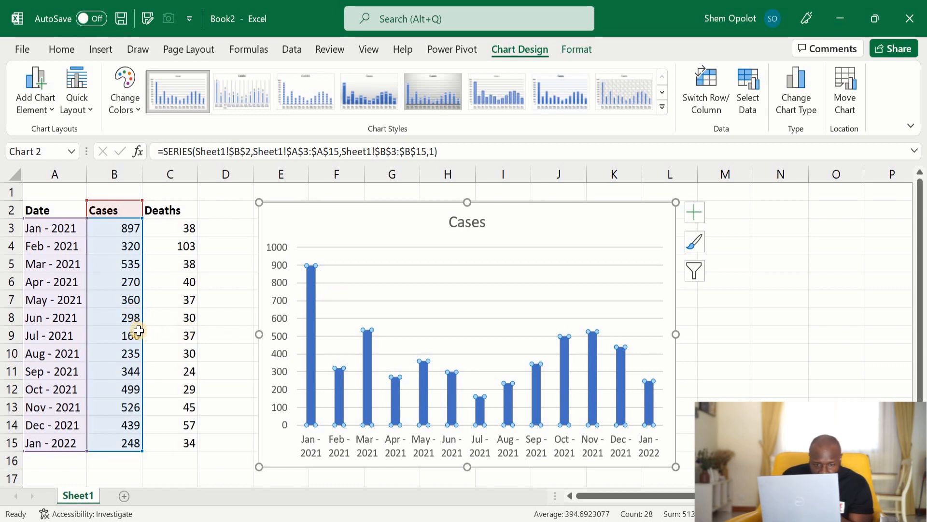
# Move the chart's highlighted value range from the Cases column to the Deaths values in C3:C15.
pyautogui.moveTo(148, 335)
pyautogui.mouseDown()
pyautogui.moveTo(125, 333)
pyautogui.moveTo(139, 329)
pyautogui.mouseUp()
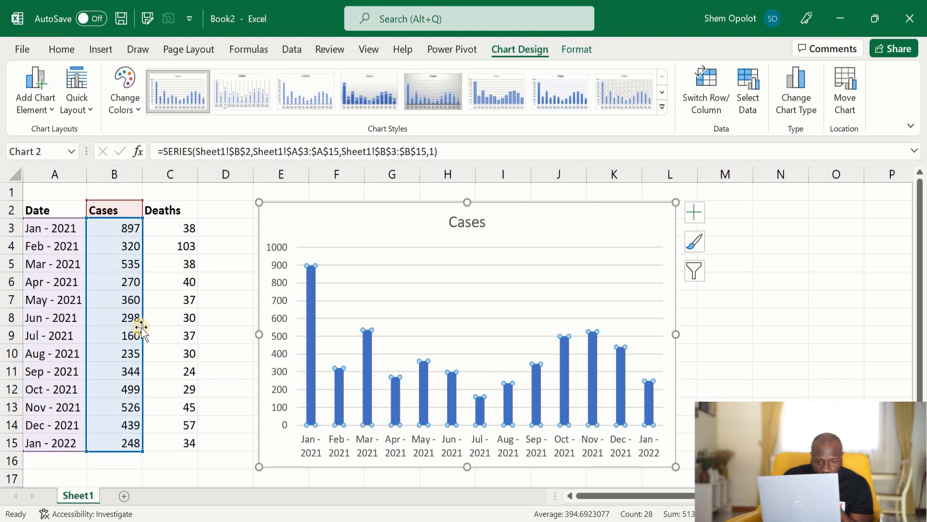
pyautogui.moveTo(143, 331); pyautogui.dragTo(168, 335)
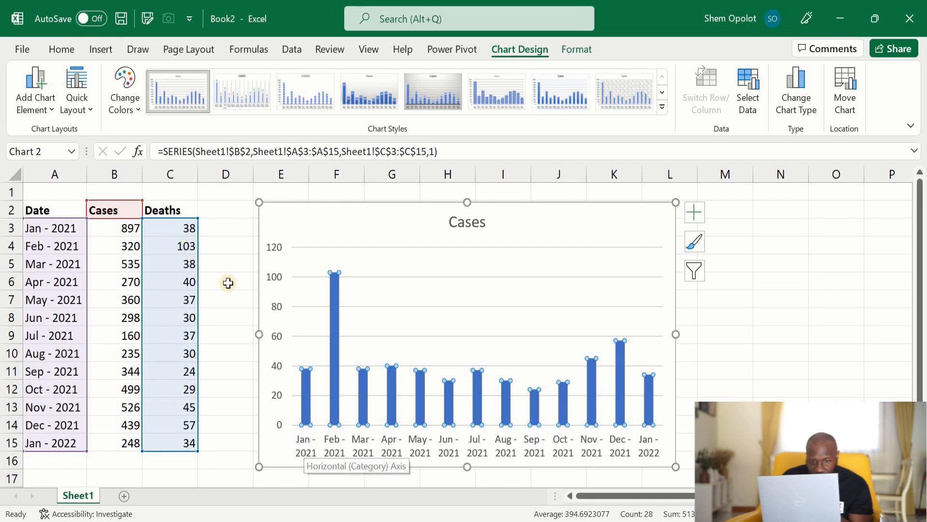
# Select the chart title for editing.
pyautogui.click(471, 222)
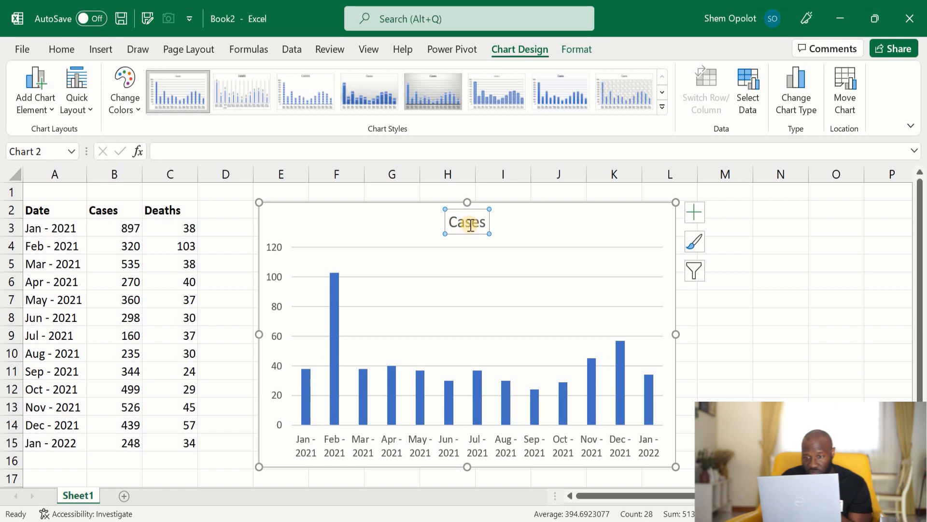